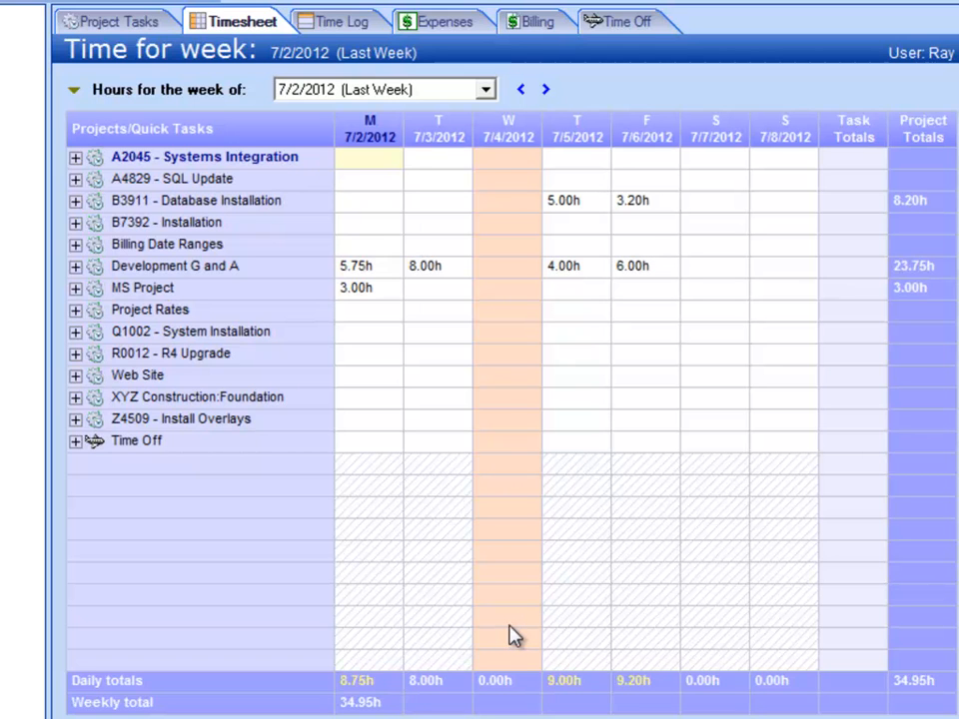
pyautogui.click(317, 679)
pyautogui.moveTo(318, 688); pyautogui.dragTo(659, 698)
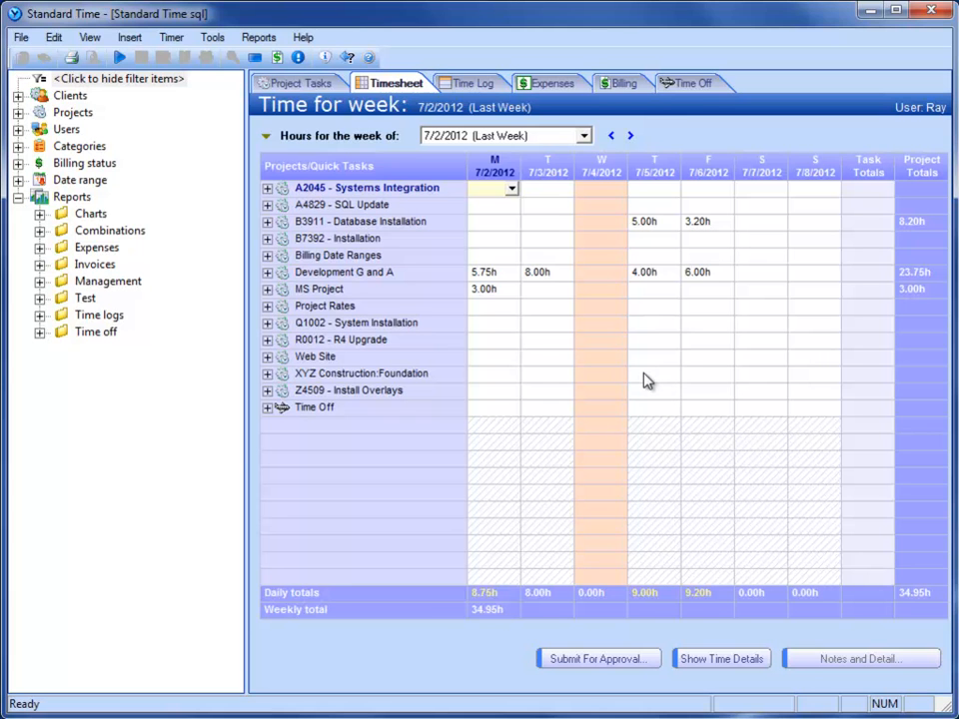
# Open the company holidays list and select the yearly Christmas Eve holiday.
pyautogui.click(212, 37)
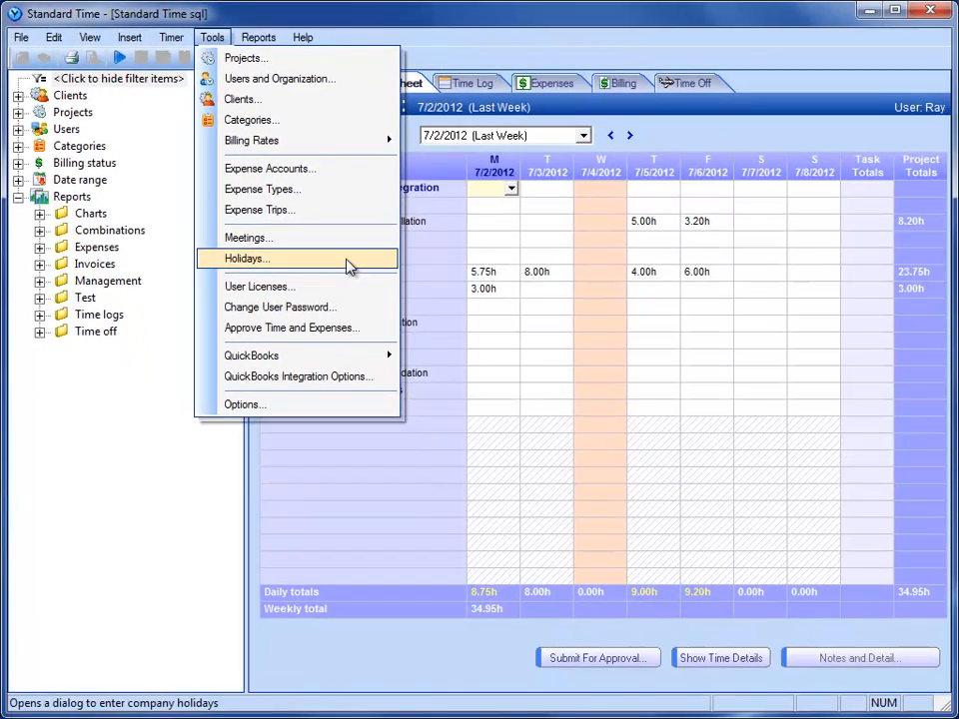
pyautogui.click(348, 266)
pyautogui.click(80, 146)
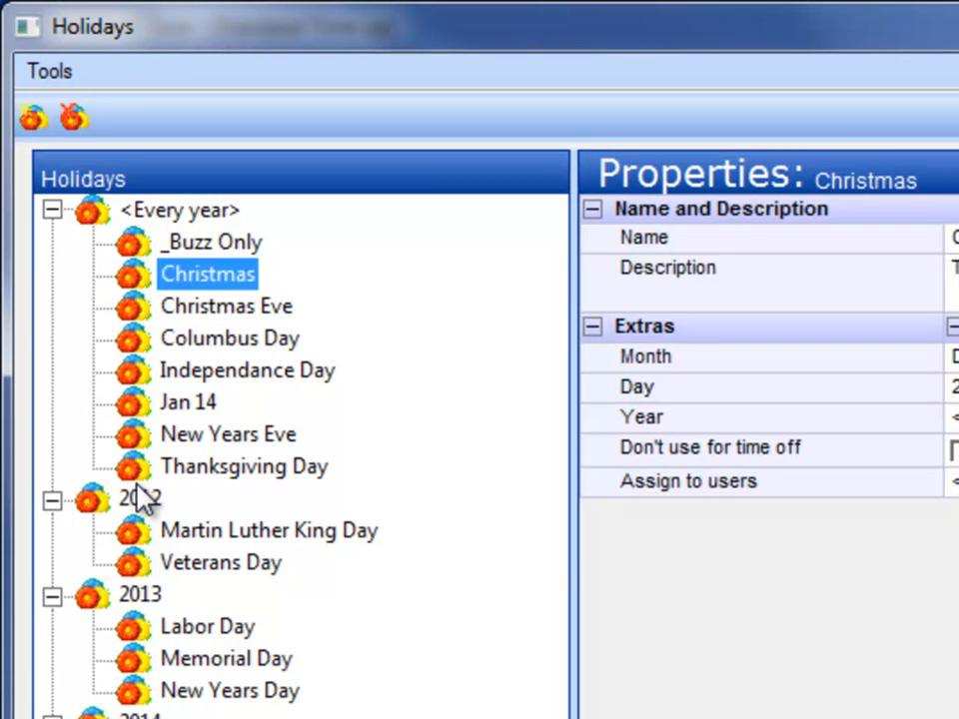
pyautogui.click(135, 317)
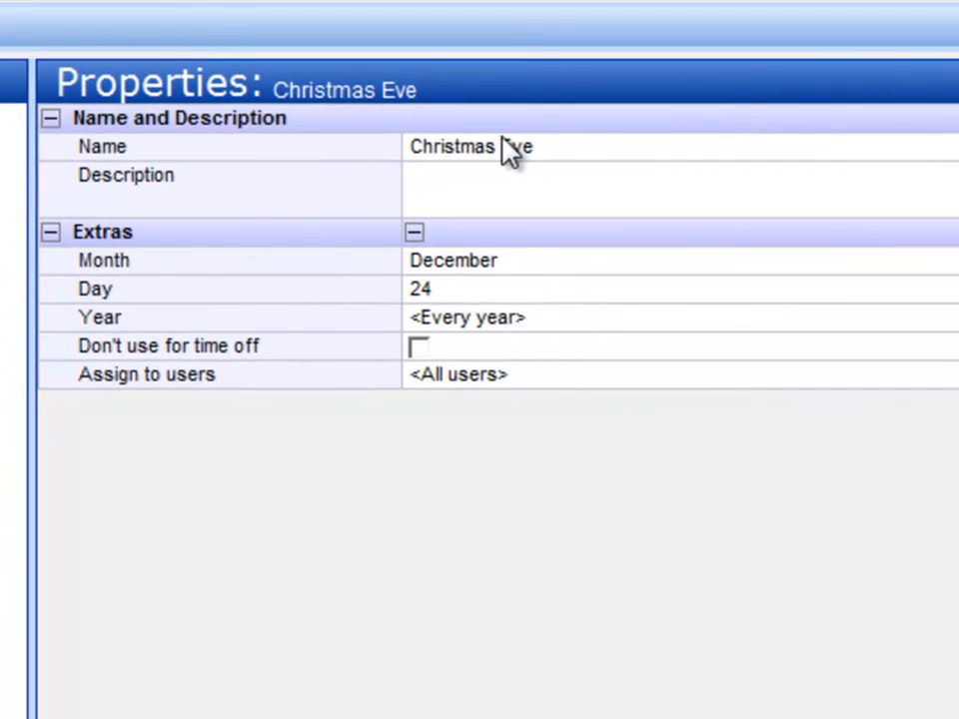
# Examine the Christmas Eve holiday's name, month, day, year, assigned users and time-off option, and close the holidays list.
pyautogui.click(575, 147)
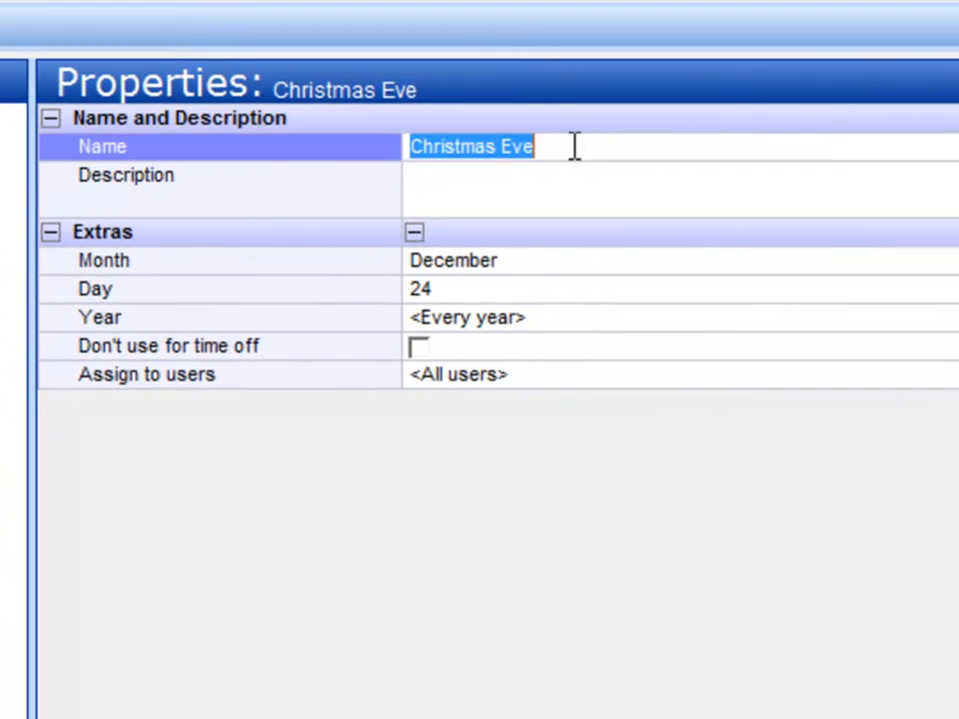
pyautogui.click(553, 262)
pyautogui.click(538, 290)
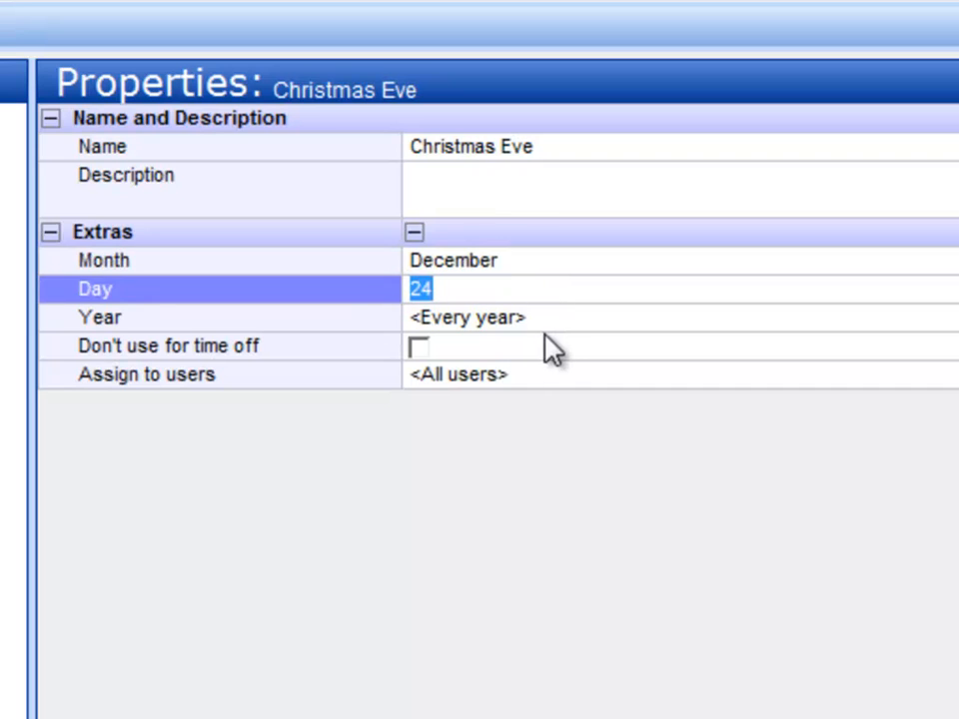
pyautogui.click(573, 324)
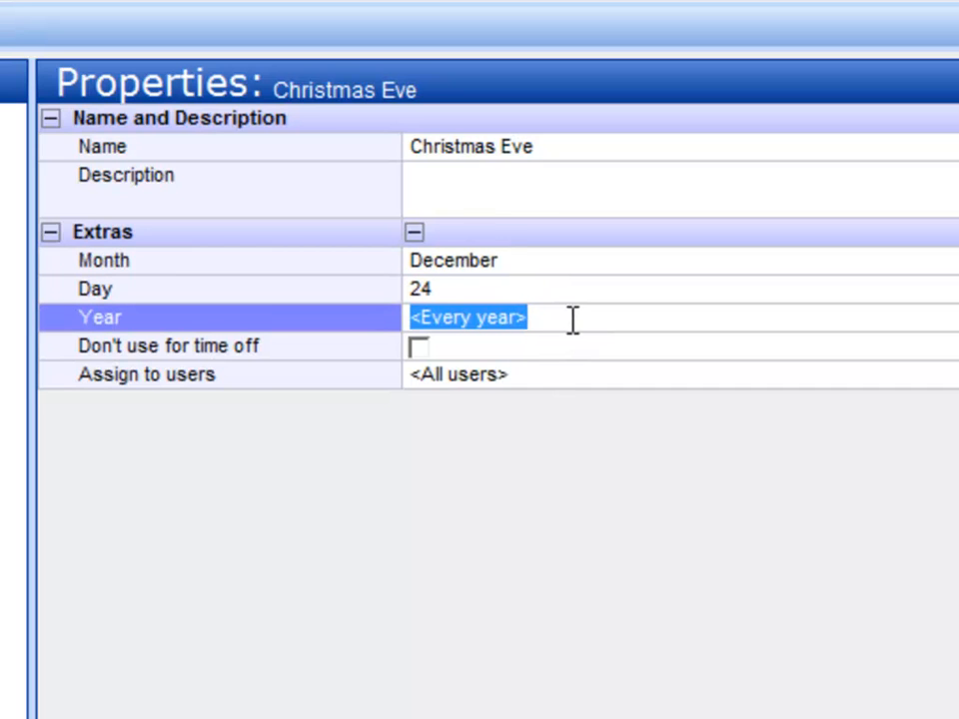
pyautogui.click(576, 377)
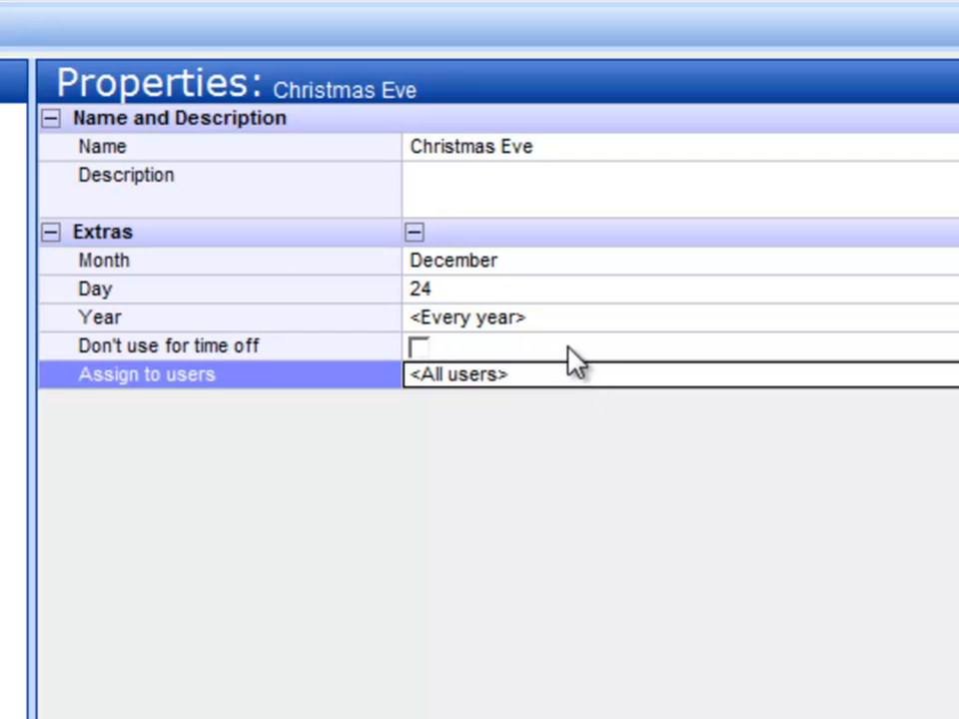
pyautogui.click(569, 352)
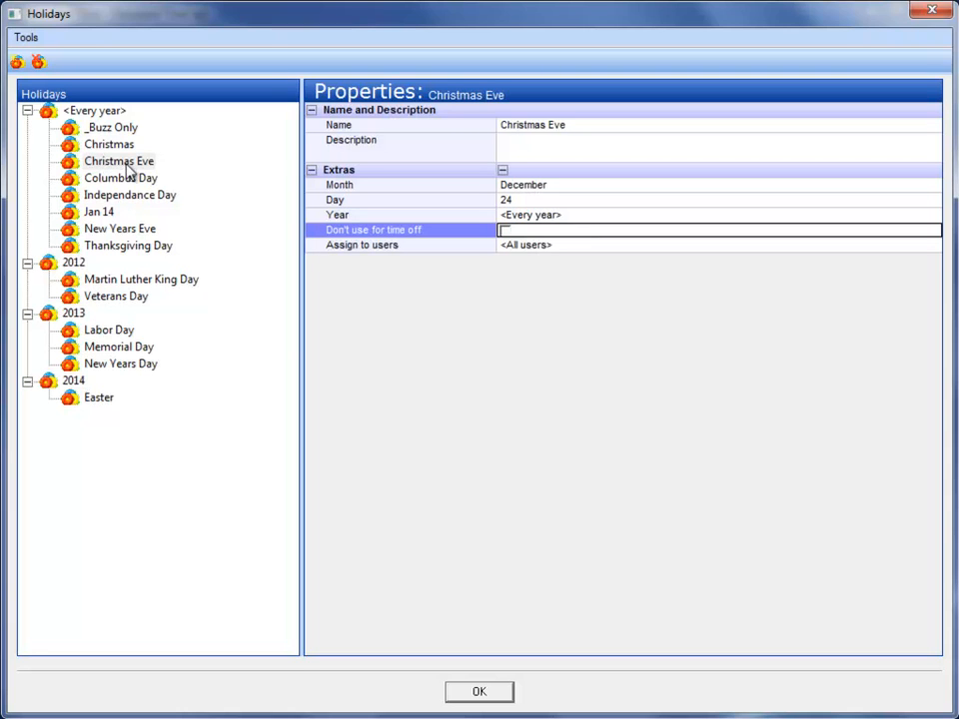
pyautogui.click(480, 693)
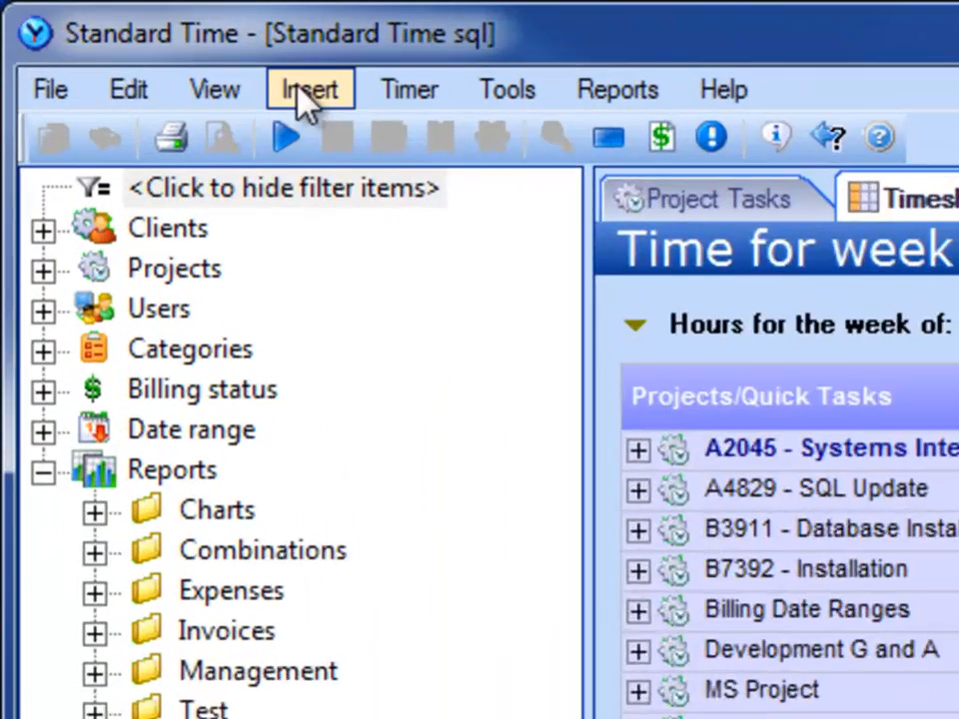
# Start a new time off request and check its Reason and Description fields.
pyautogui.click(129, 40)
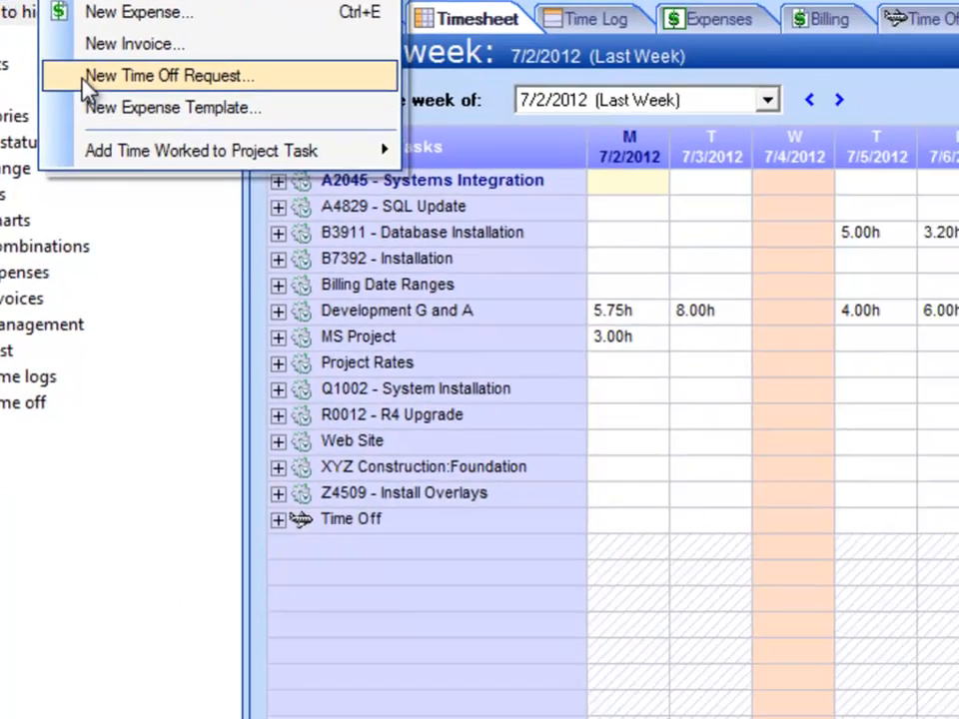
pyautogui.click(84, 79)
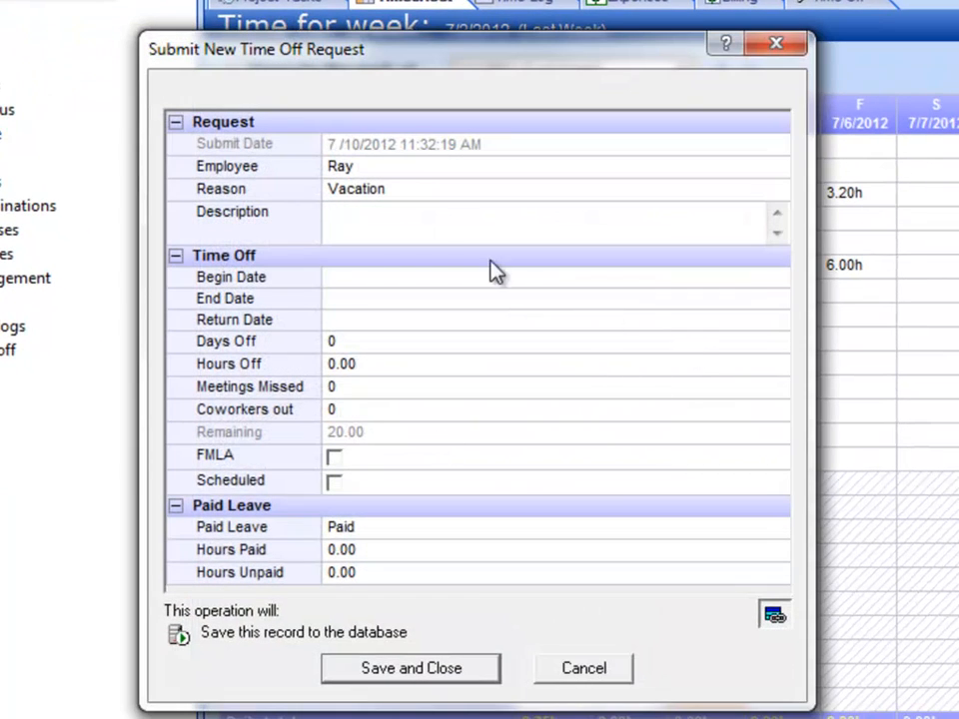
pyautogui.click(454, 191)
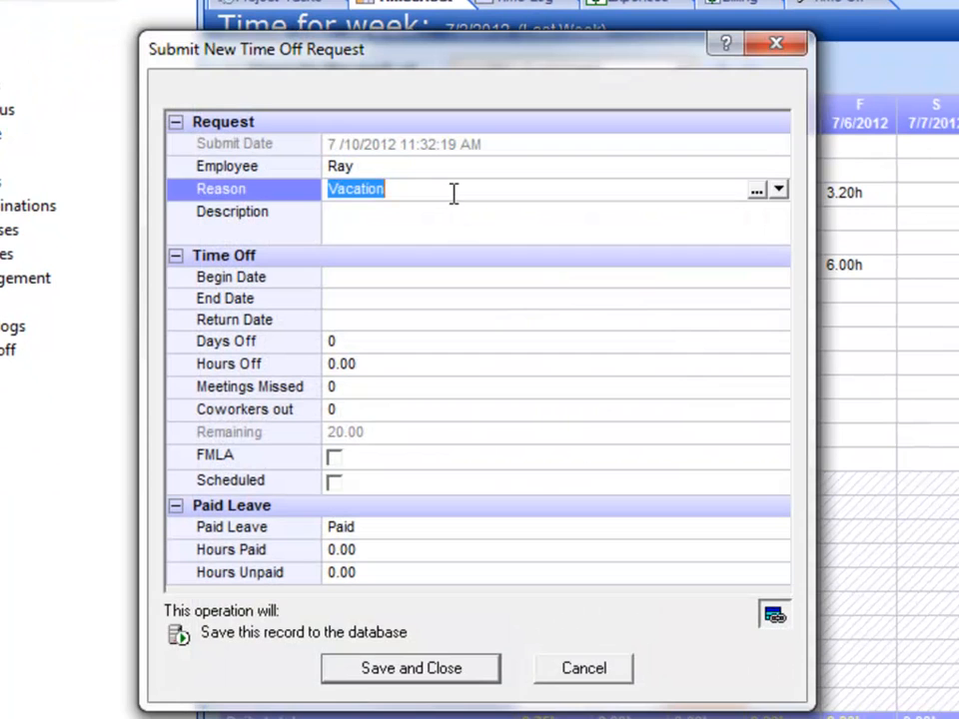
pyautogui.click(454, 212)
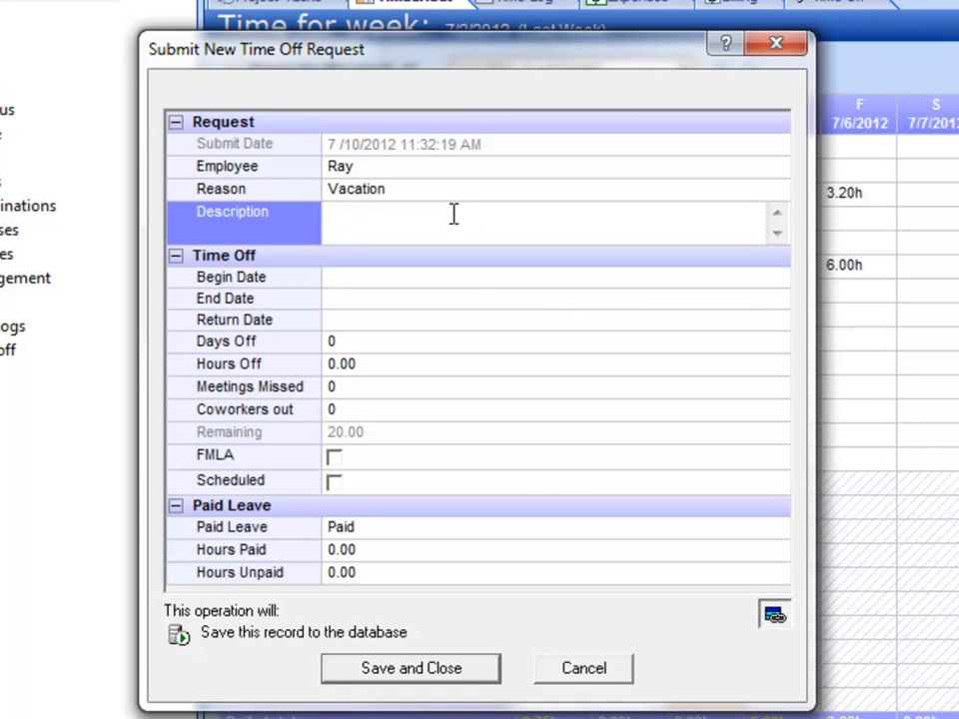
# Choose December 24, 2012 as the time off request's begin date and December 28, 2012 as its end date.
pyautogui.click(775, 278)
pyautogui.click(554, 316)
pyautogui.click(556, 316)
pyautogui.click(560, 319)
pyautogui.click(556, 317)
pyautogui.click(556, 317)
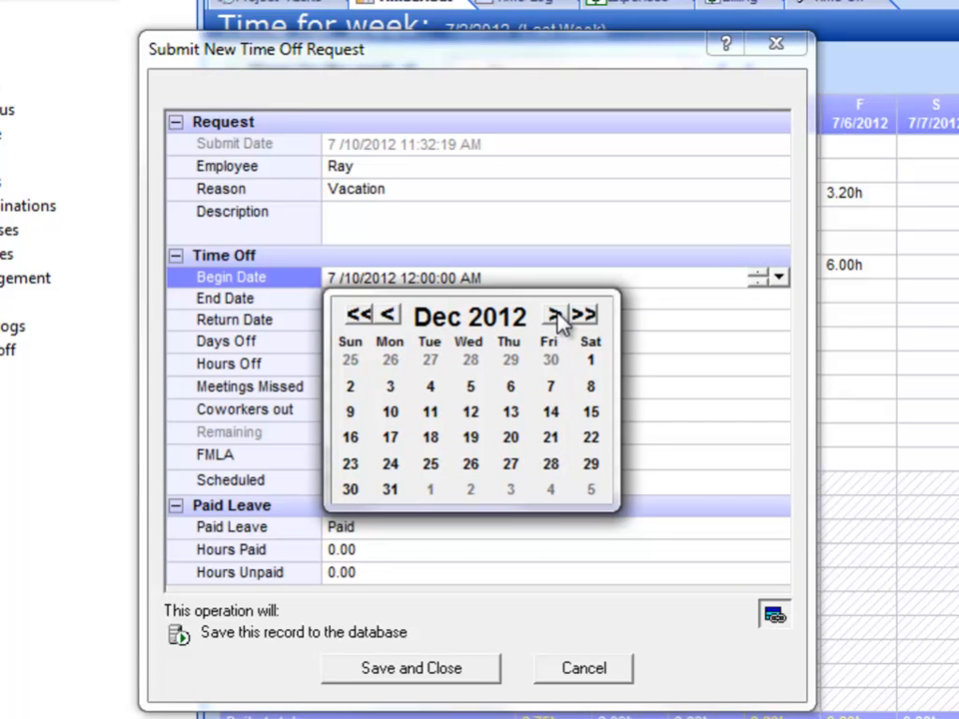
pyautogui.click(390, 464)
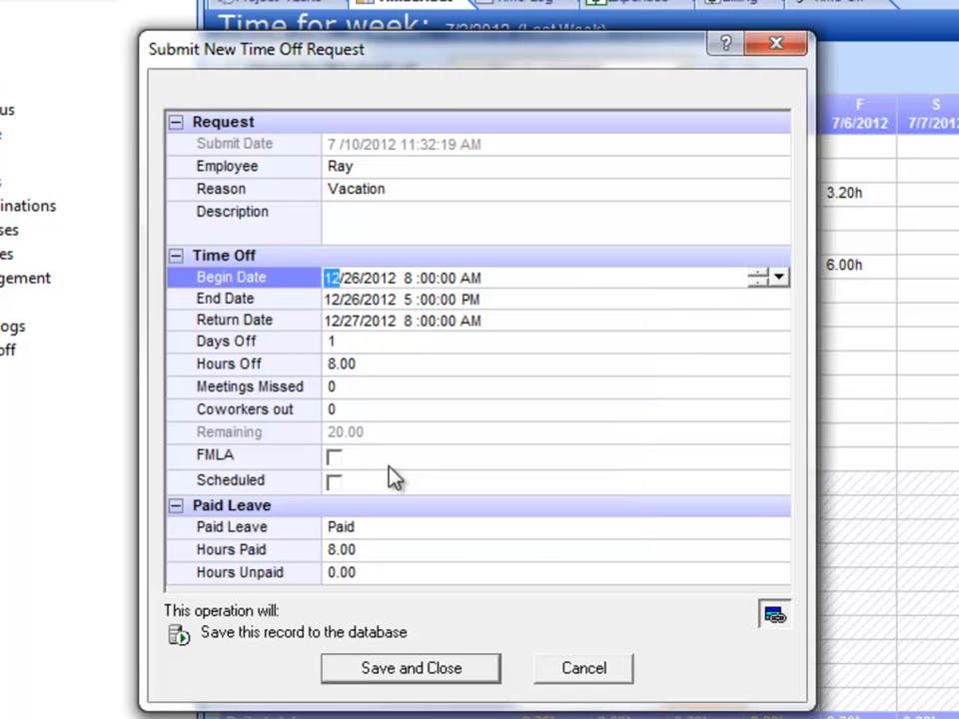
pyautogui.click(777, 298)
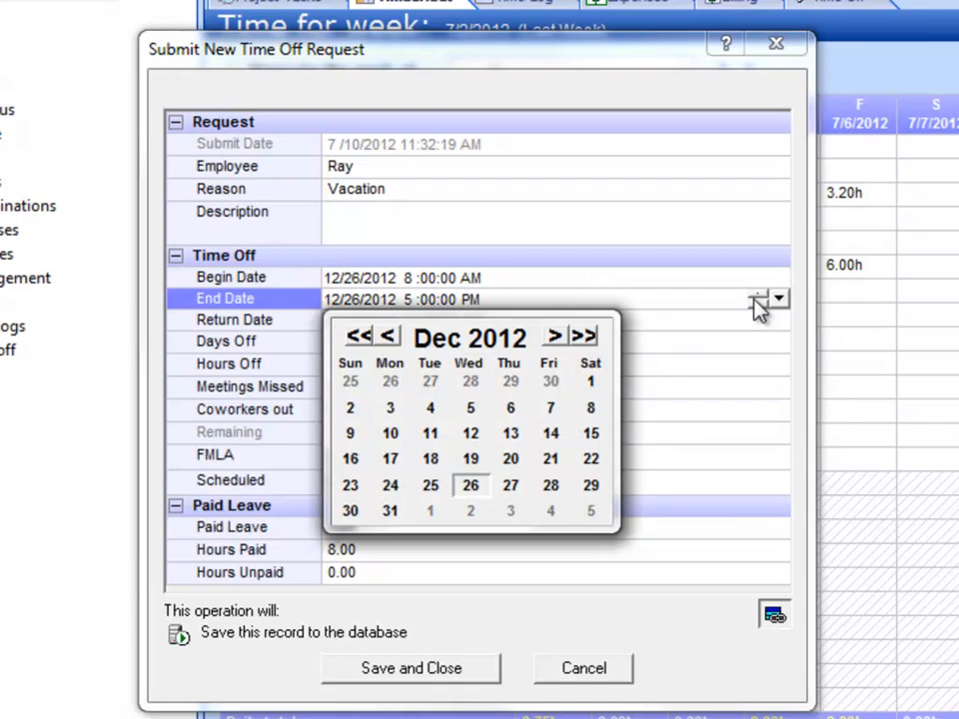
pyautogui.click(550, 486)
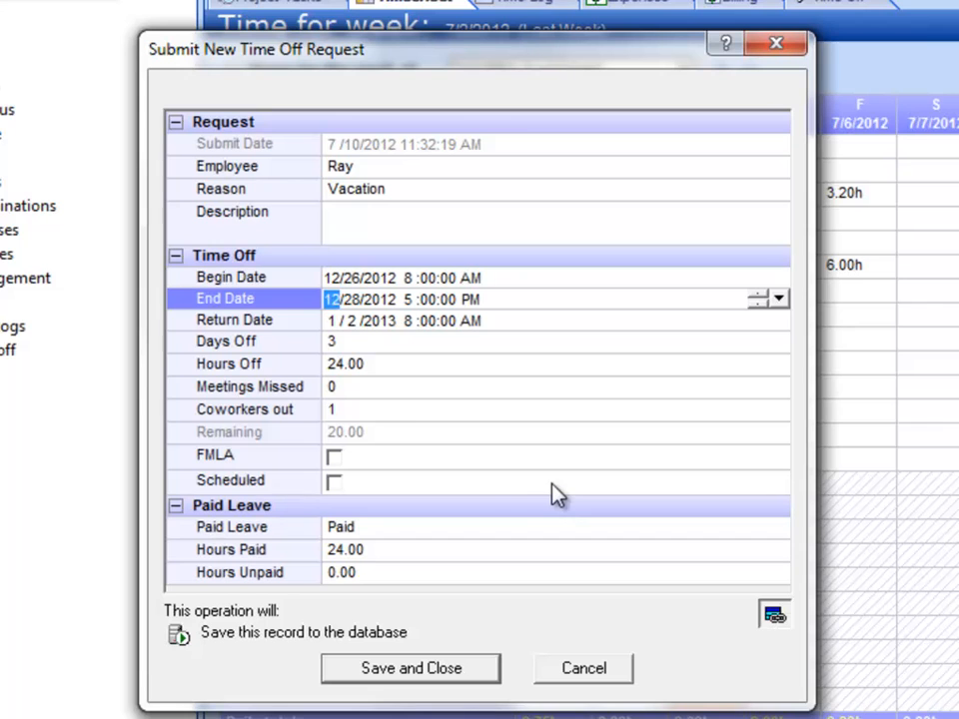
# Check the request's Days Off and Hours Off values and cancel the request without saving it.
pyautogui.click(414, 341)
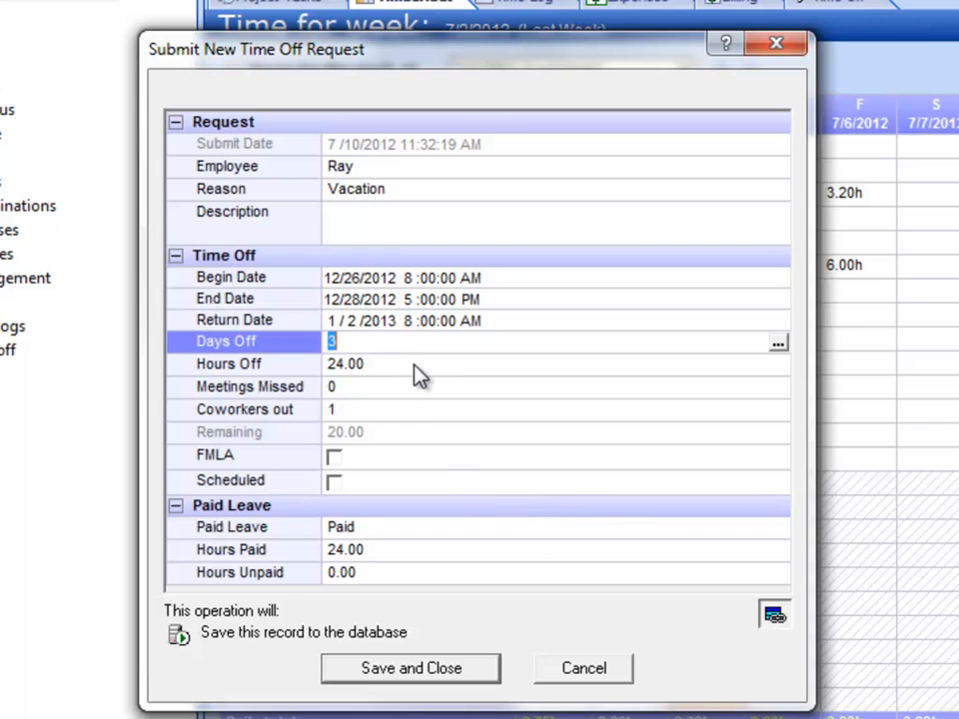
pyautogui.click(417, 365)
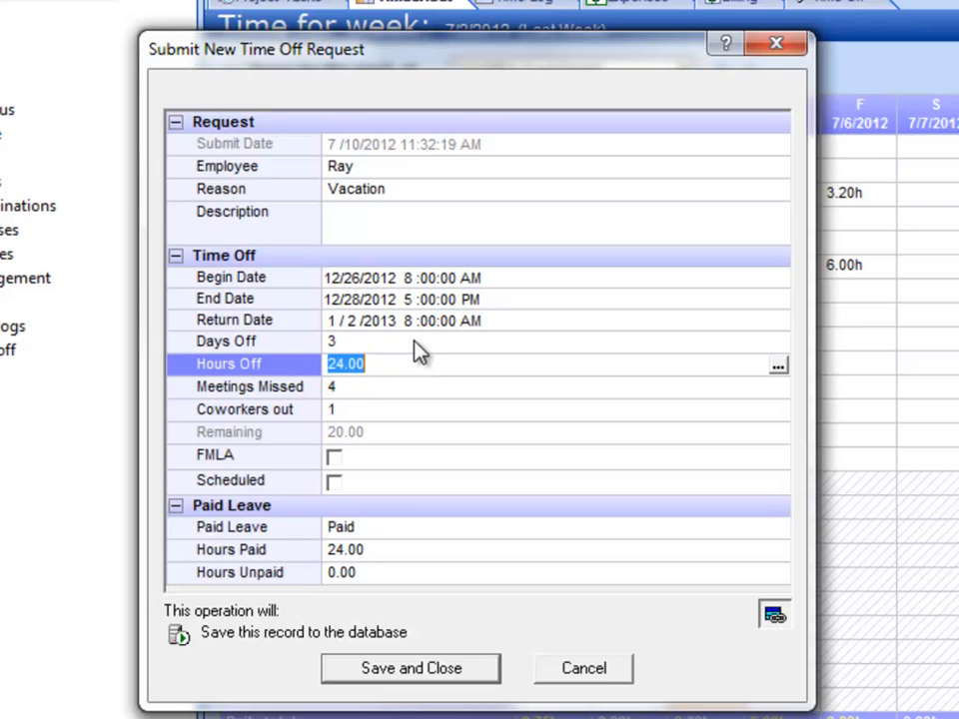
pyautogui.click(417, 342)
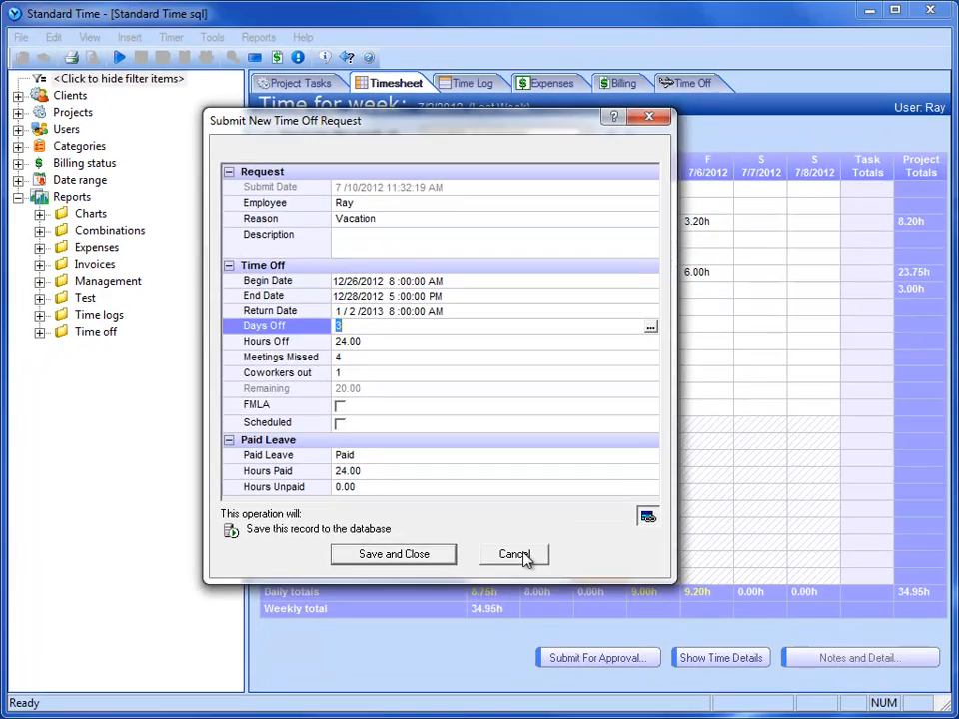
pyautogui.click(521, 556)
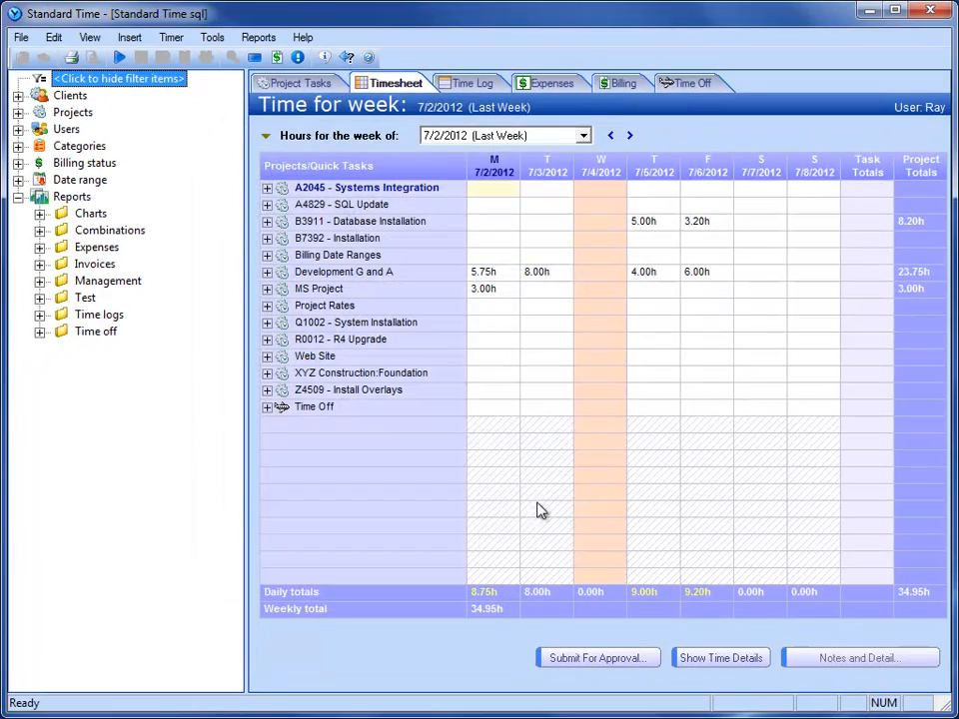
# Expand the Time Off group in the timesheet to view its categories, and collapse it again.
pyautogui.click(268, 407)
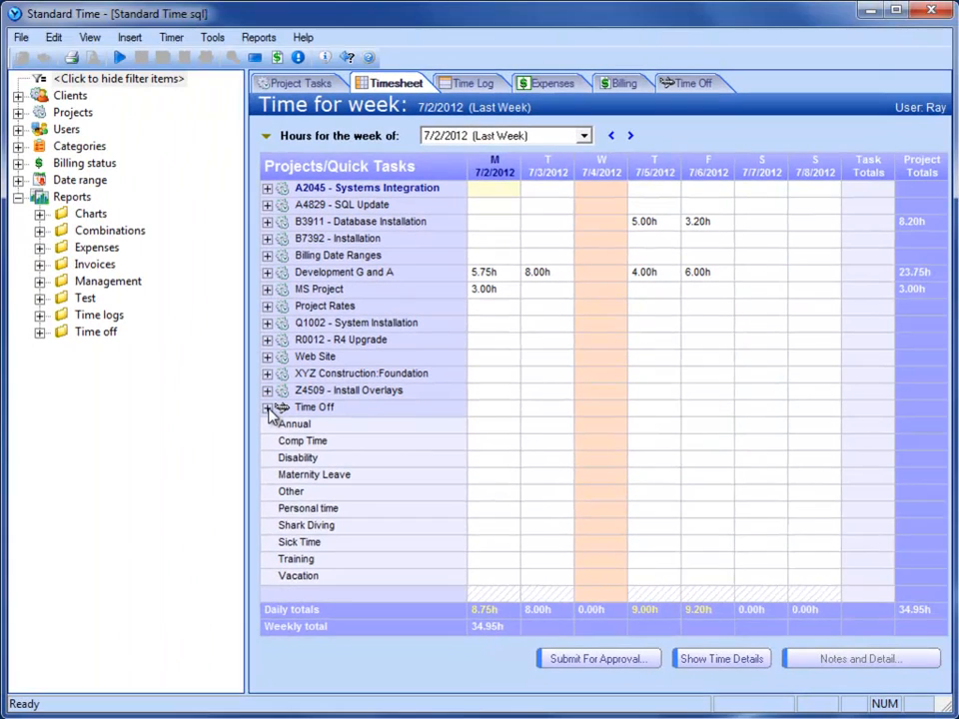
pyautogui.click(268, 409)
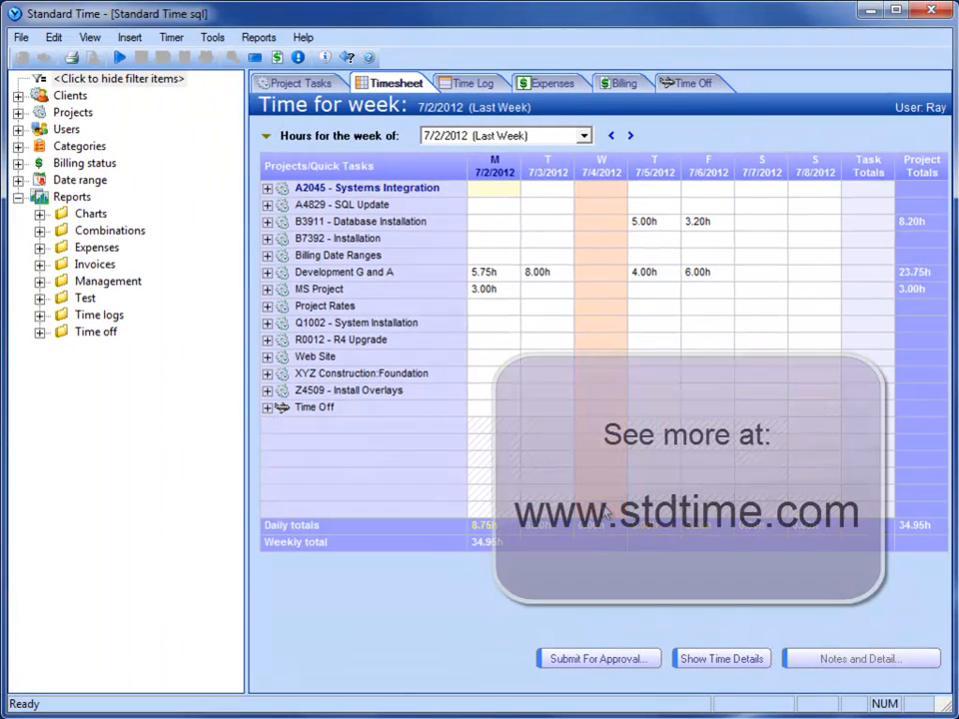